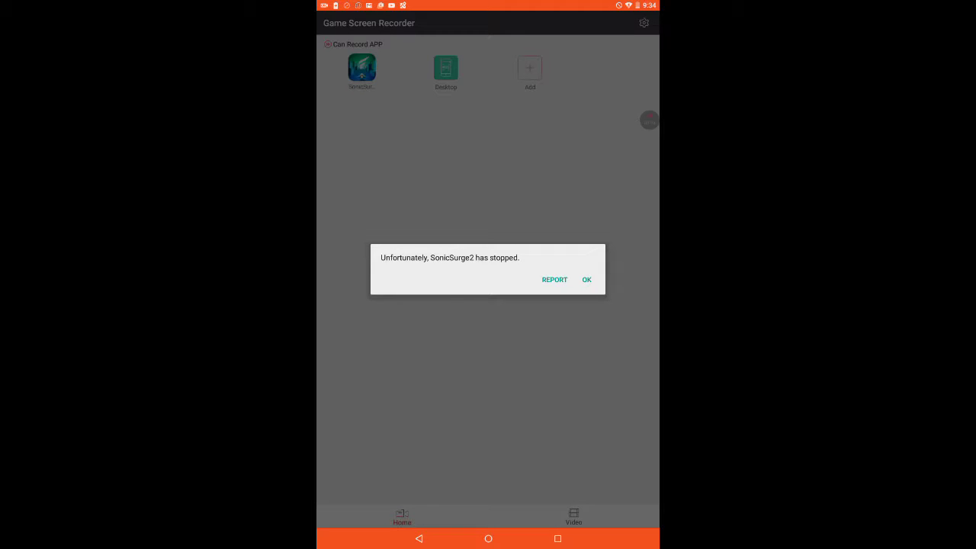
- Dismiss the 'Unfortunately, SonicSurge2 has stopped' crash notice with OK
left_click(586, 279)
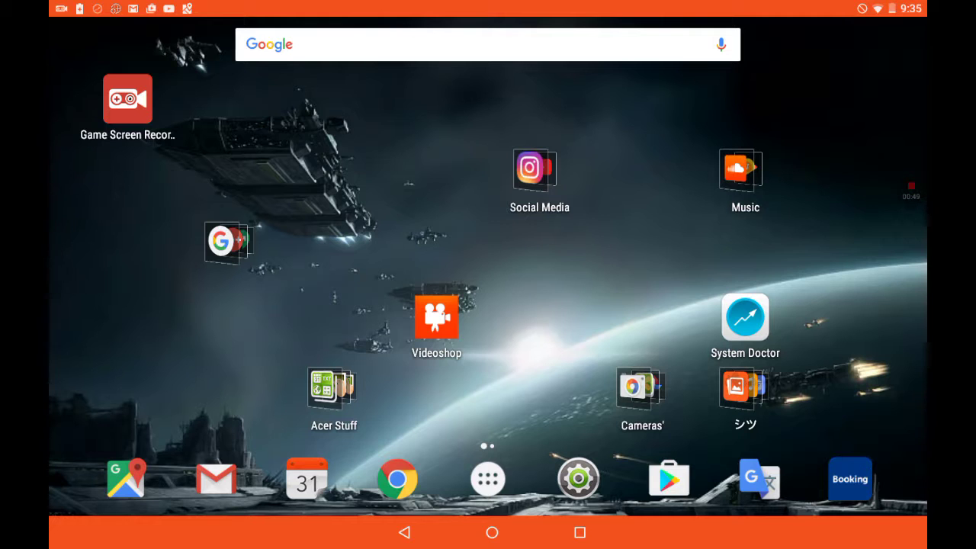
- Swipe to the launcher page holding the SonicSurge2 icon
left_click_drag(686, 267, 228, 267)
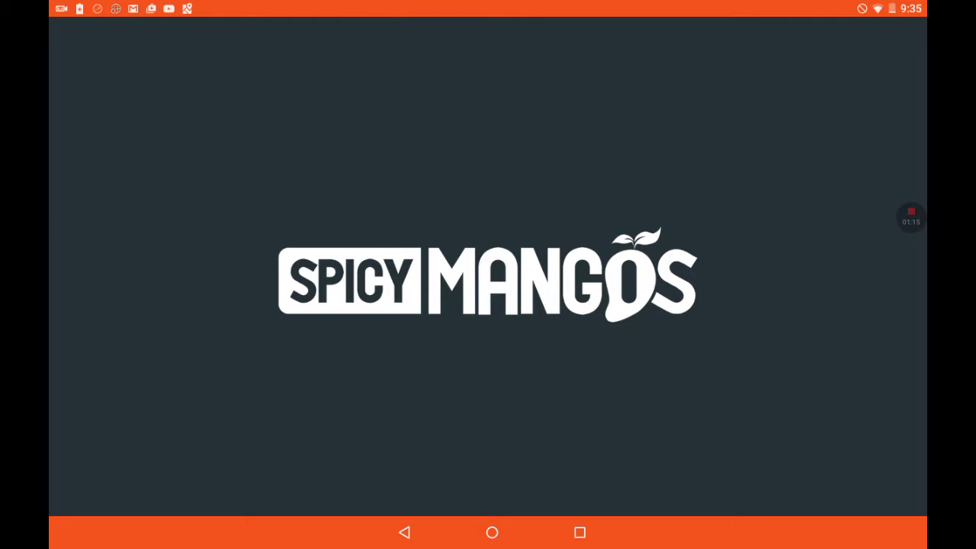
- Swipe away the 'System memory is low' notification and close the shade
left_click_drag(488, 8, 488, 305)
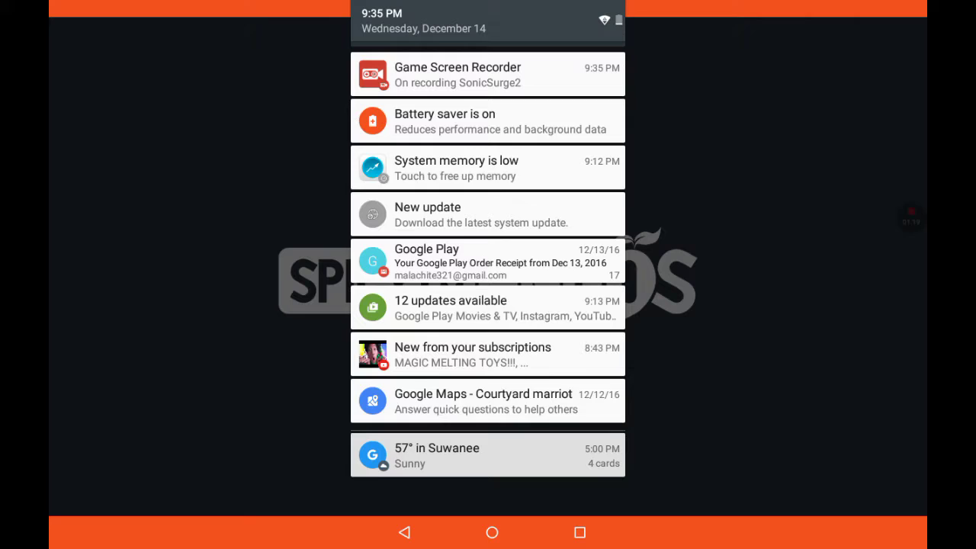
left_click_drag(457, 168, 686, 168)
left_click_drag(487, 458, 488, 76)
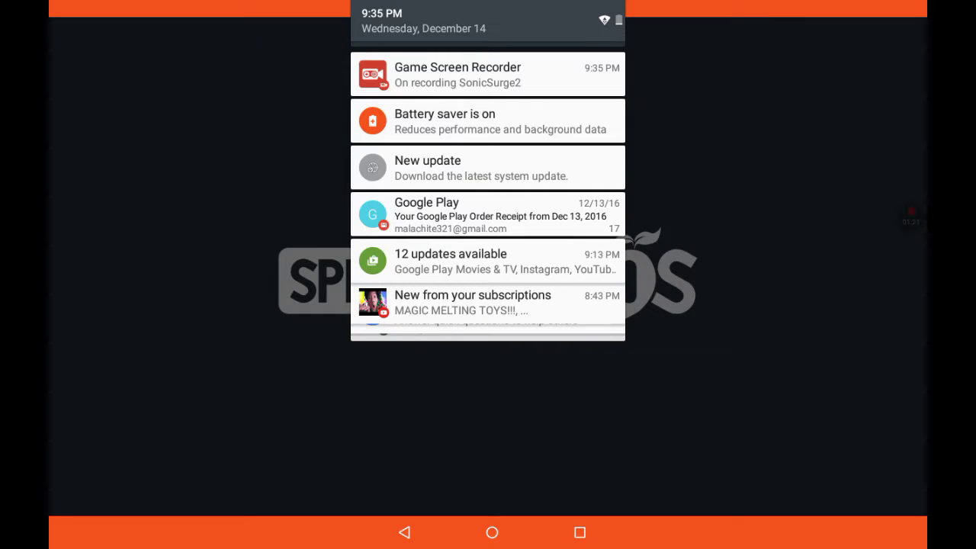